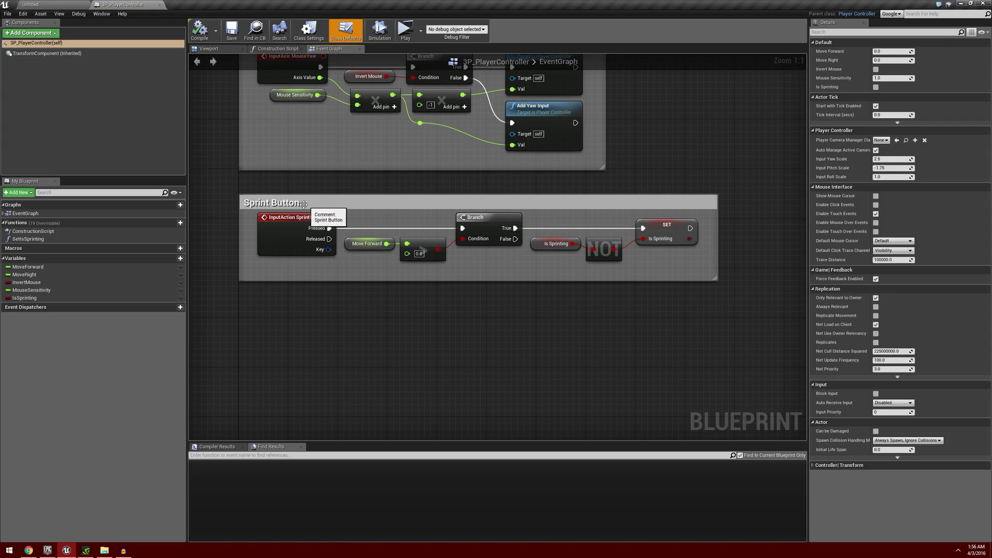
{"action": "left_click", "coordinate": [159, 5]}
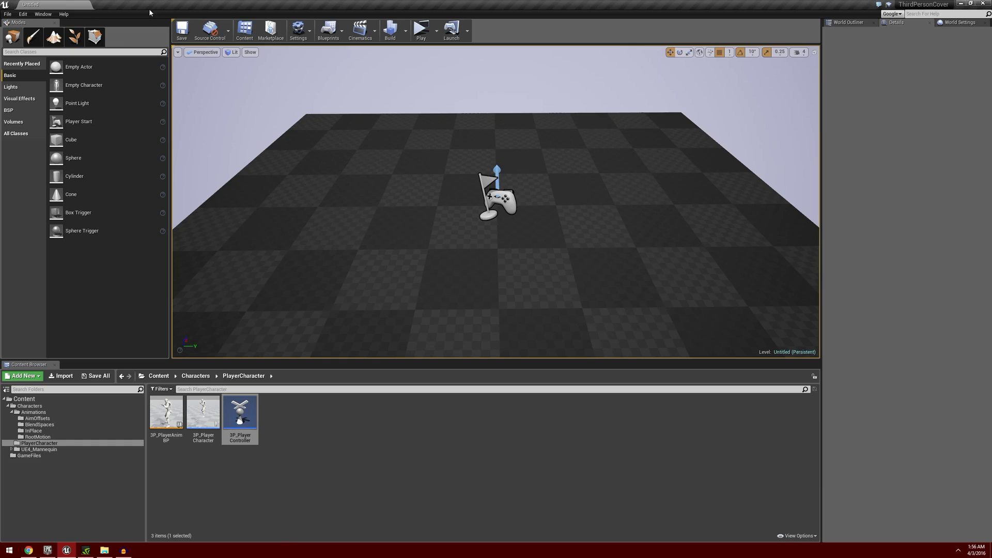
{"action": "double_click", "coordinate": [165, 414]}
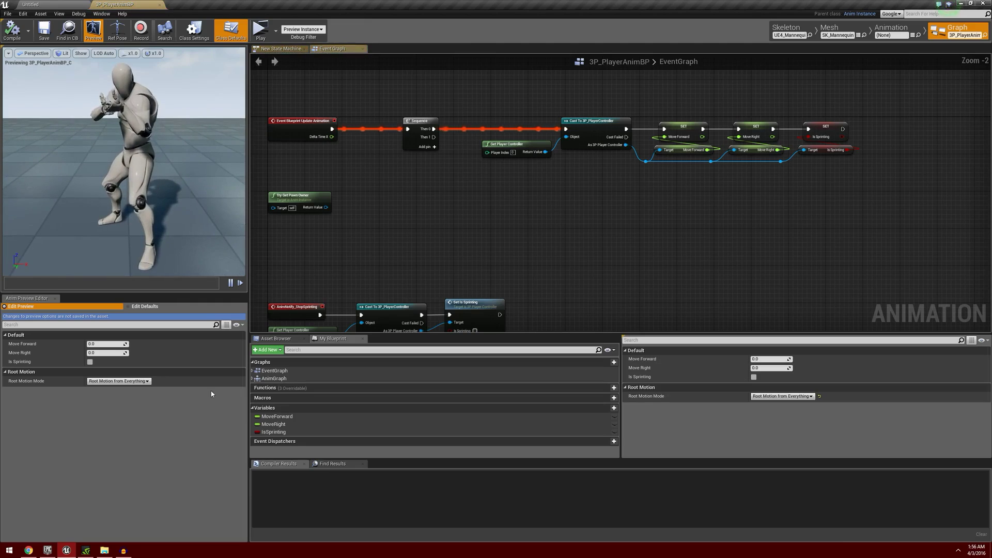
{"action": "left_click", "coordinate": [281, 48]}
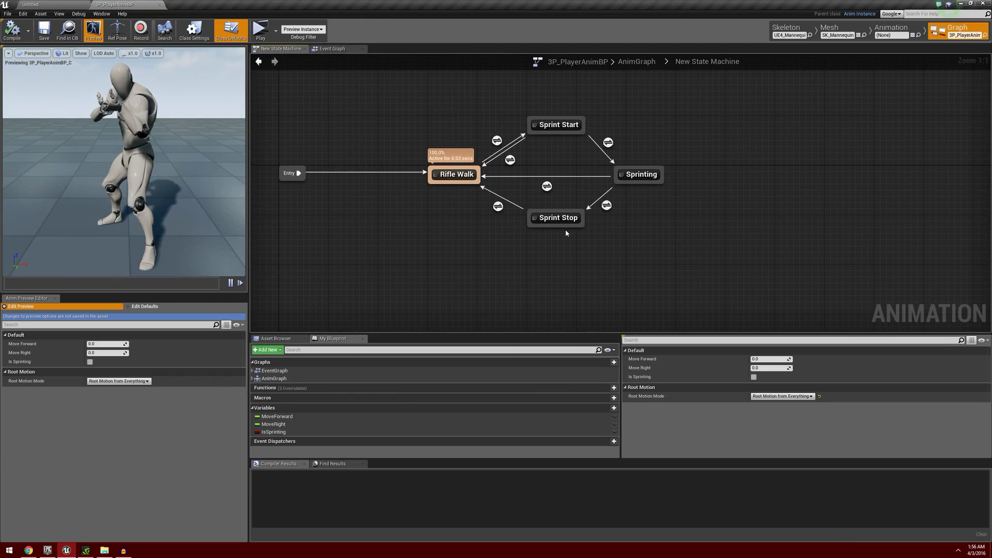
{"action": "left_click", "coordinate": [160, 5]}
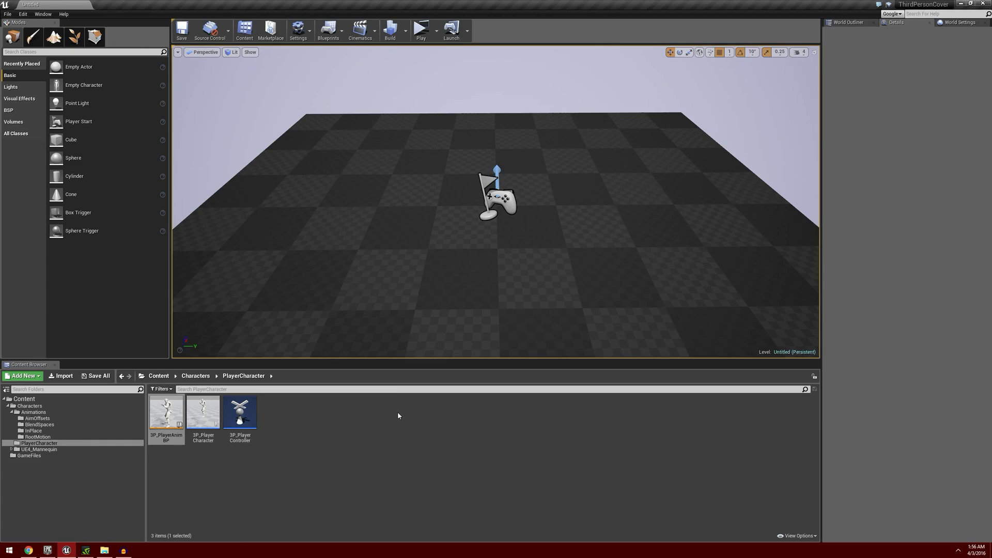
{"action": "left_click", "coordinate": [421, 29]}
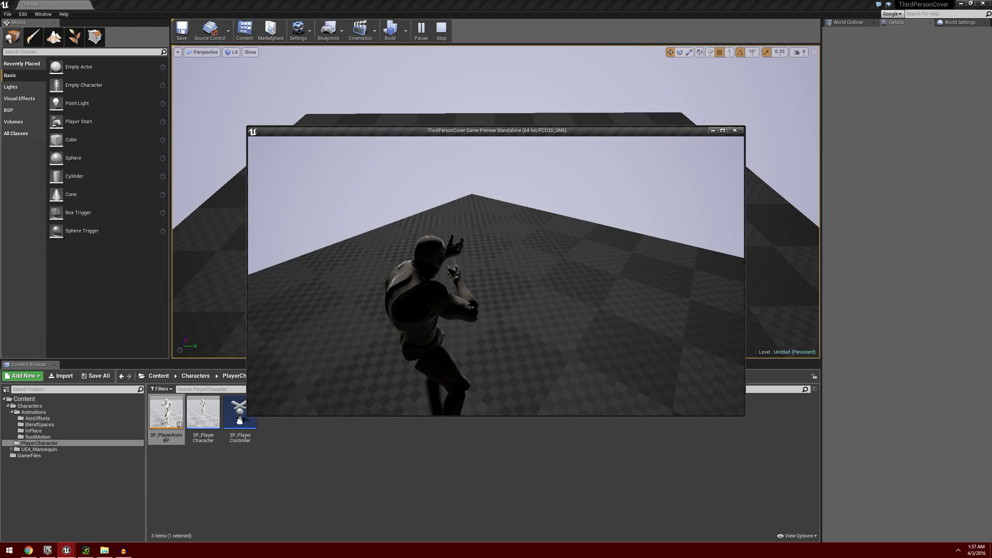
{"action": "key", "text": "Escape"}
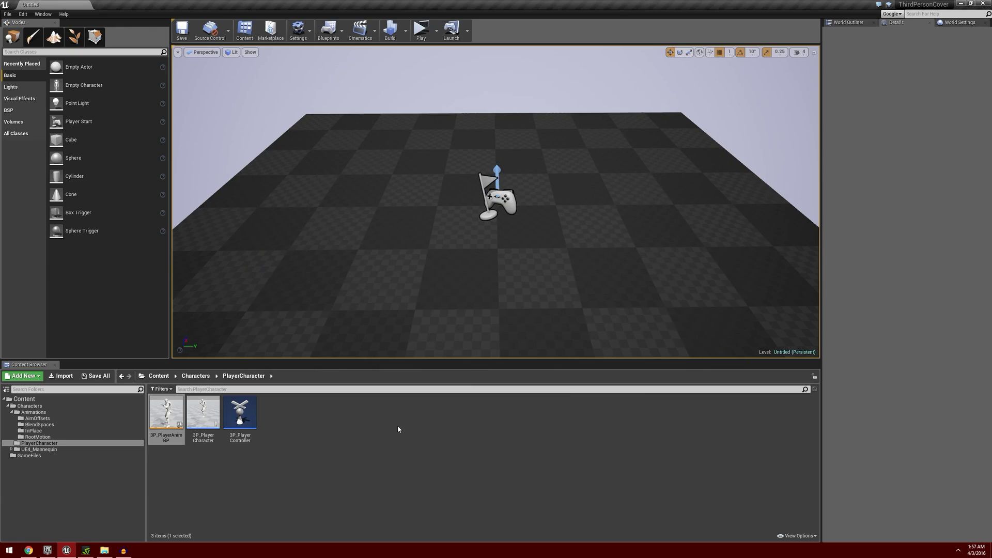
Browse to the Animations/AimOffsets folder to list its 68 aim pose assets.
{"action": "left_click", "coordinate": [54, 412]}
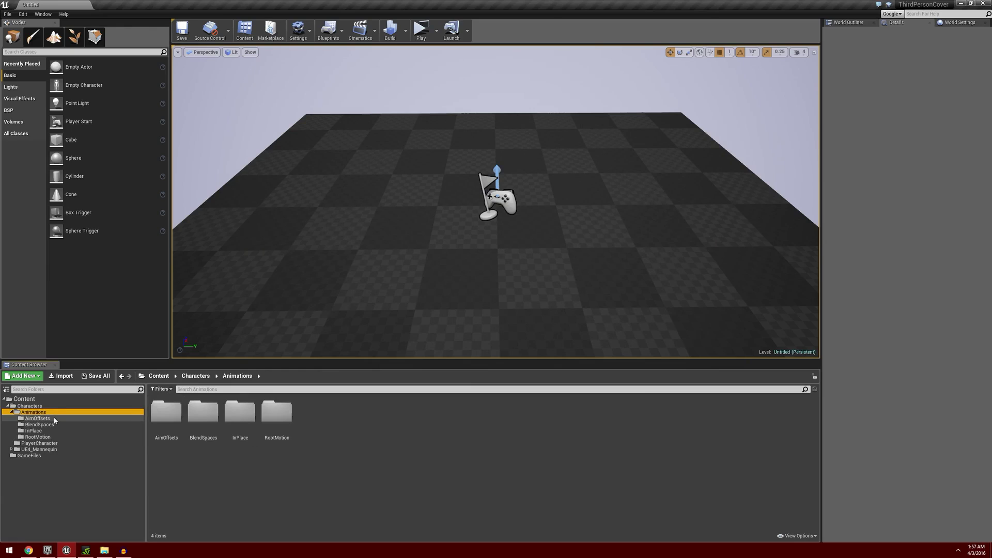
{"action": "left_click", "coordinate": [54, 419]}
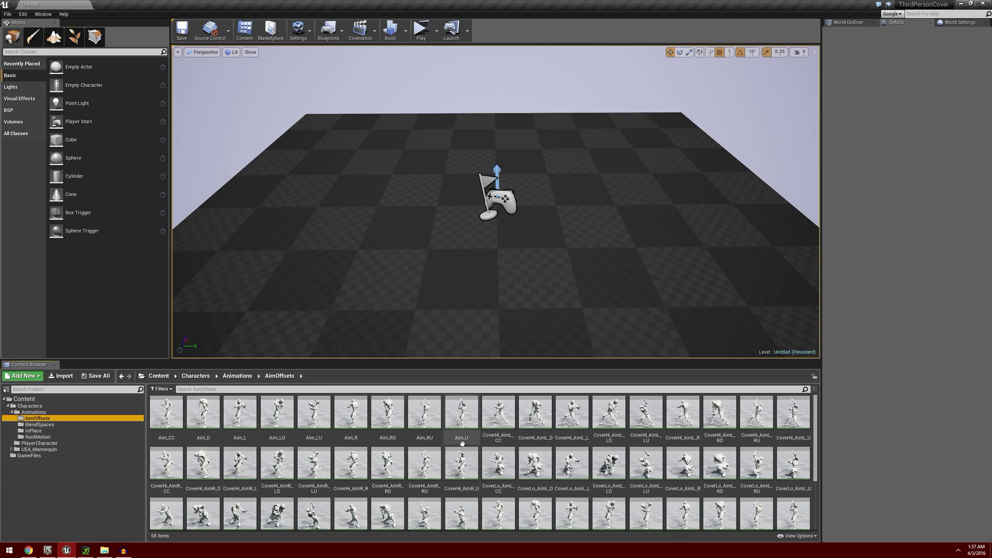
{"action": "mouse_move", "coordinate": [464, 440]}
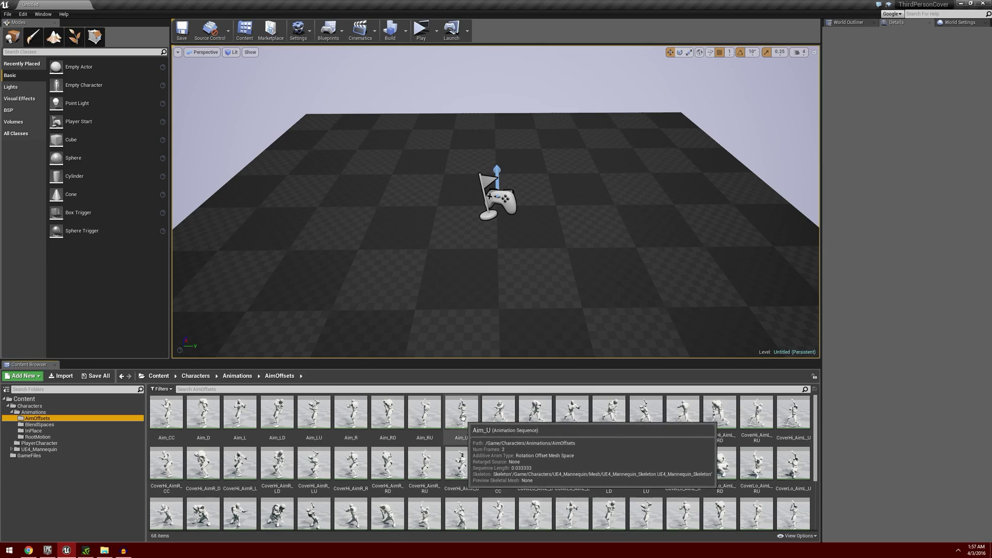
{"action": "mouse_move", "coordinate": [246, 438]}
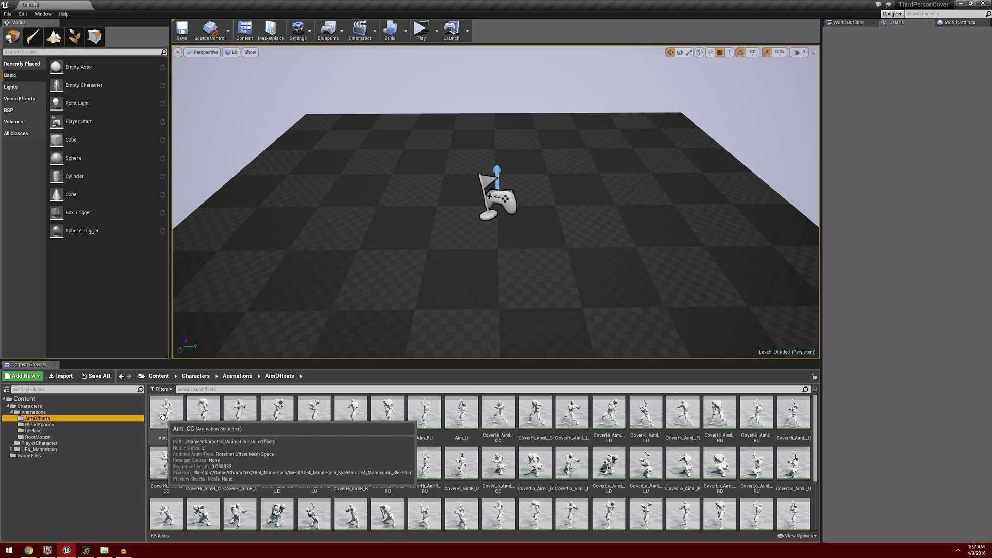
Open Aim_CC and set its Base Pose Type to a selected frame of Rifle_Idle.
{"action": "double_click", "coordinate": [170, 414]}
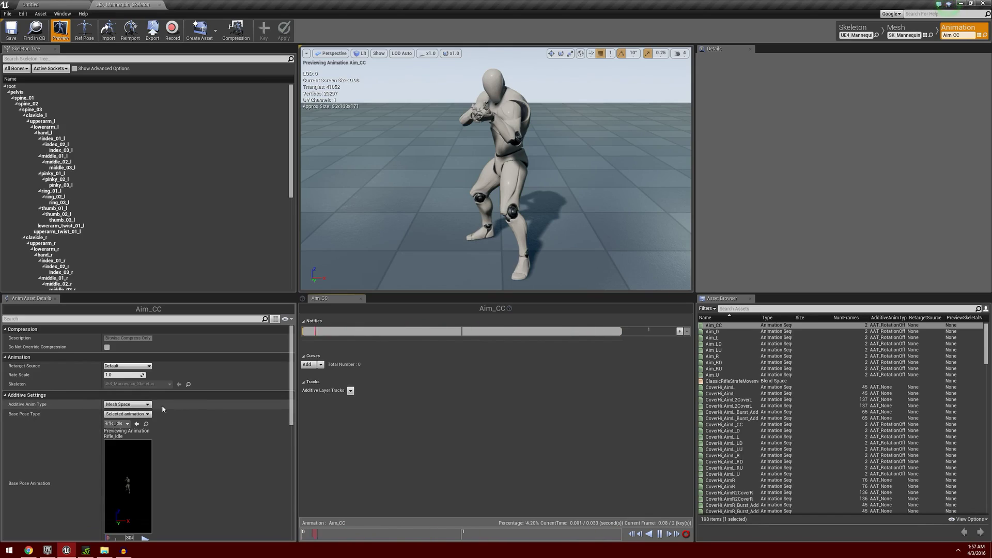
{"action": "left_click", "coordinate": [137, 414]}
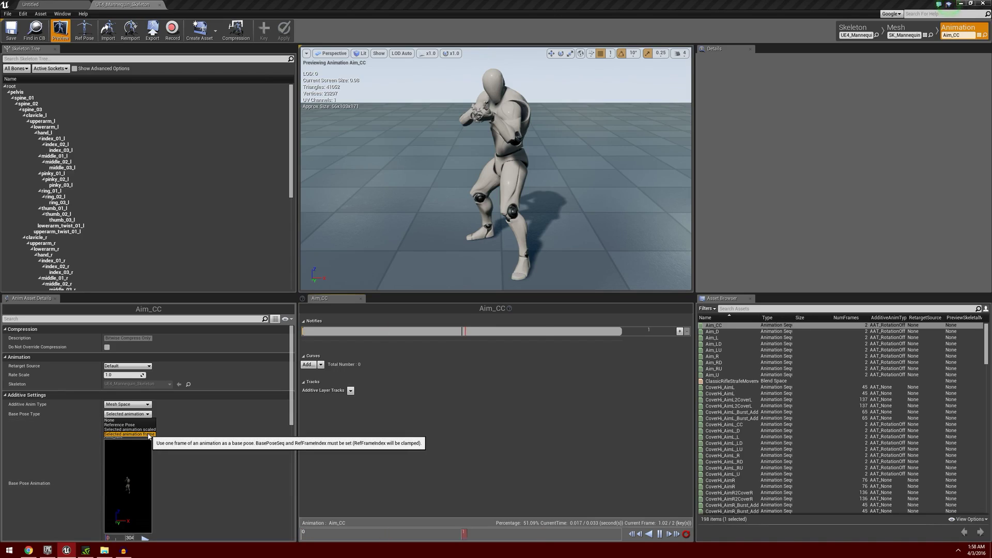
{"action": "left_click", "coordinate": [149, 434]}
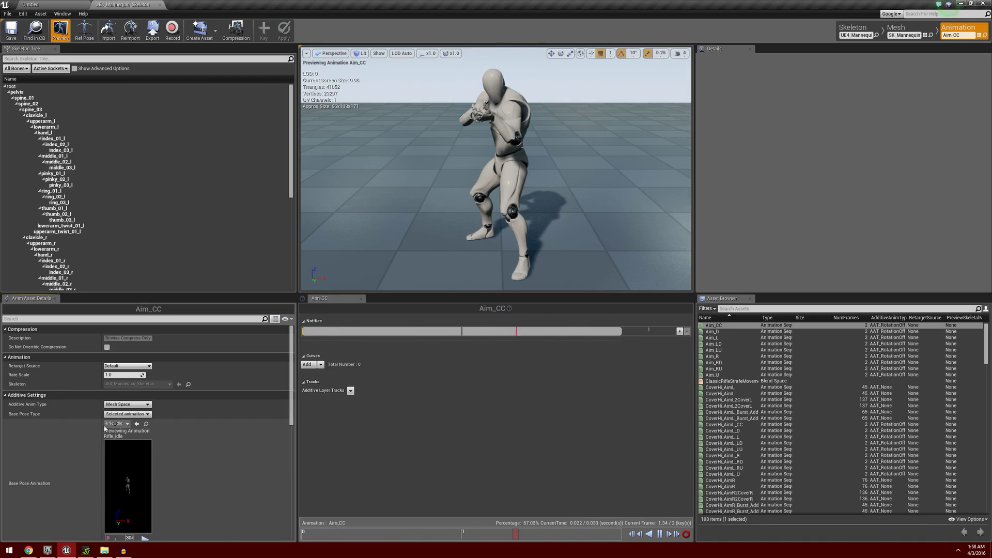
{"action": "left_click", "coordinate": [127, 424]}
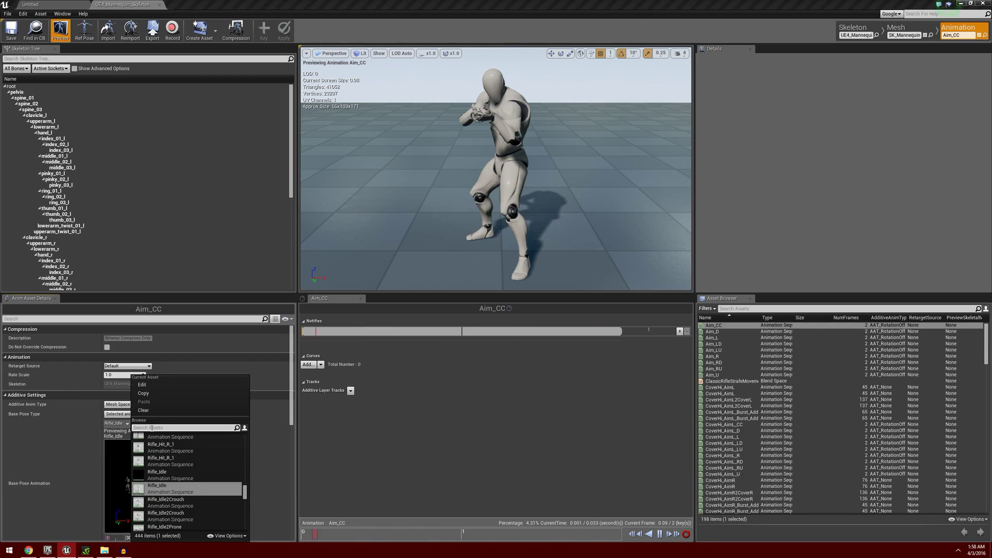
{"action": "mouse_move", "coordinate": [166, 497]}
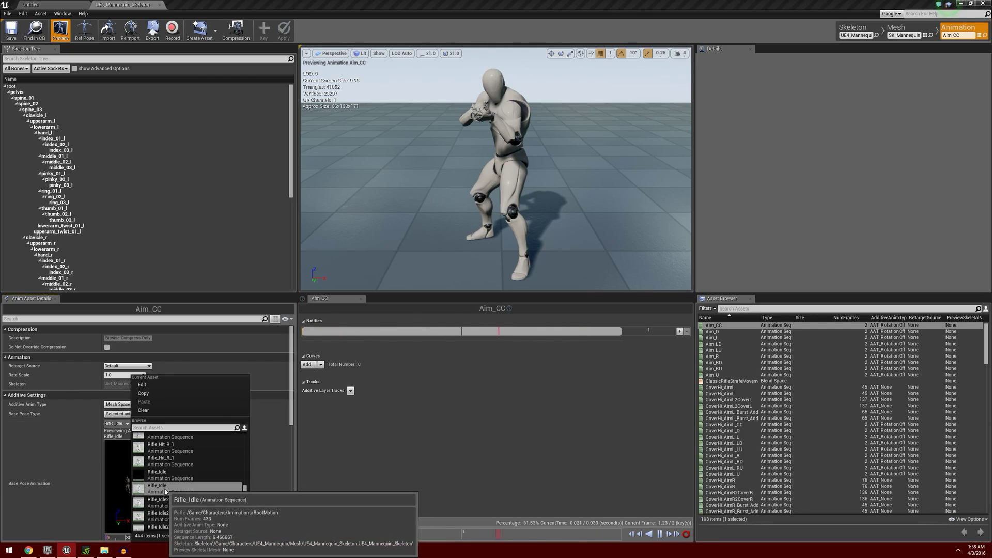
{"action": "left_click", "coordinate": [75, 443]}
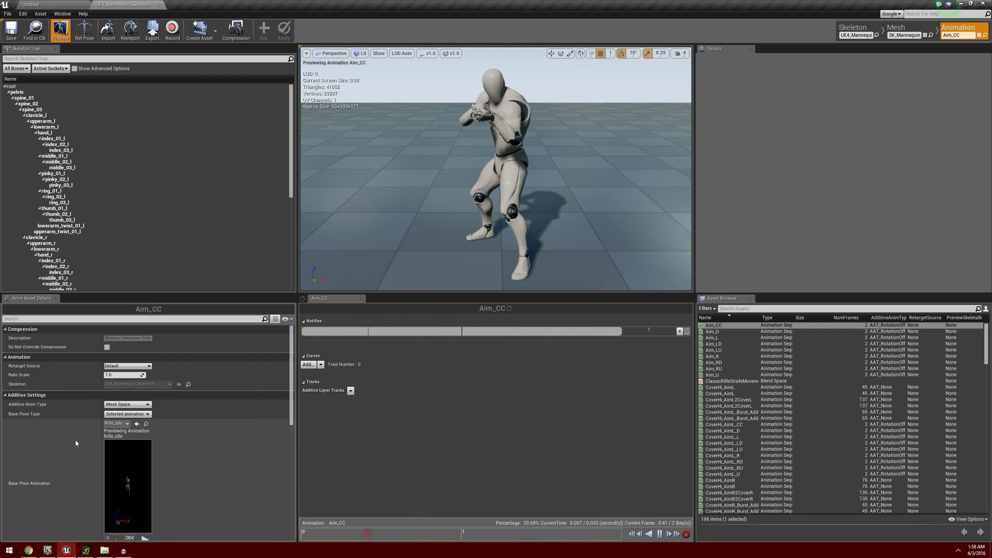
{"action": "mouse_move", "coordinate": [730, 329]}
Create an Aim Offset for UE4_Mannequin_Skeleton named Rifle_Aim_Offset in AimOffsets.
{"action": "left_click", "coordinate": [73, 4]}
{"action": "scroll", "coordinate": [574, 413], "scroll_direction": "down", "scroll_amount": 2}
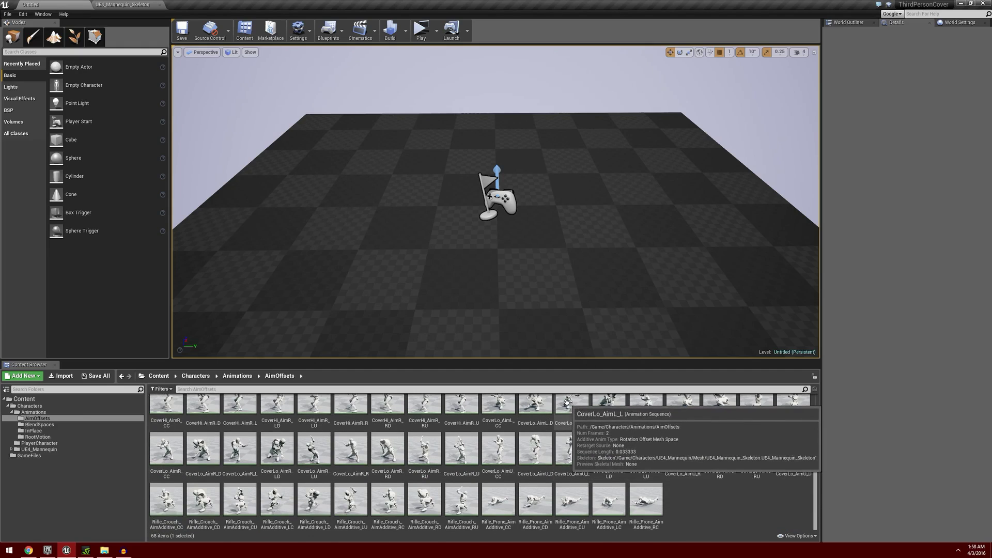
{"action": "right_click", "coordinate": [688, 505]}
{"action": "mouse_move", "coordinate": [737, 461]}
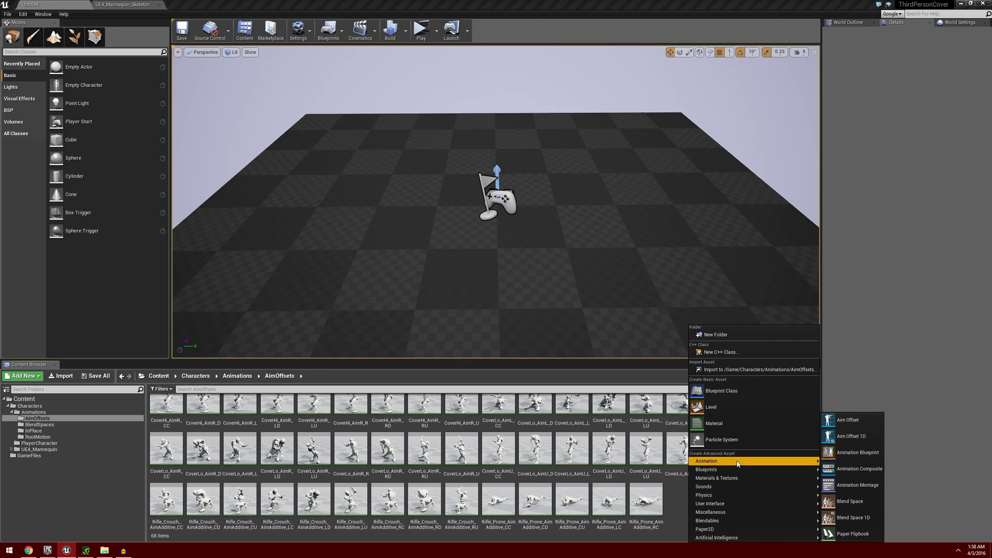
{"action": "left_click", "coordinate": [849, 419]}
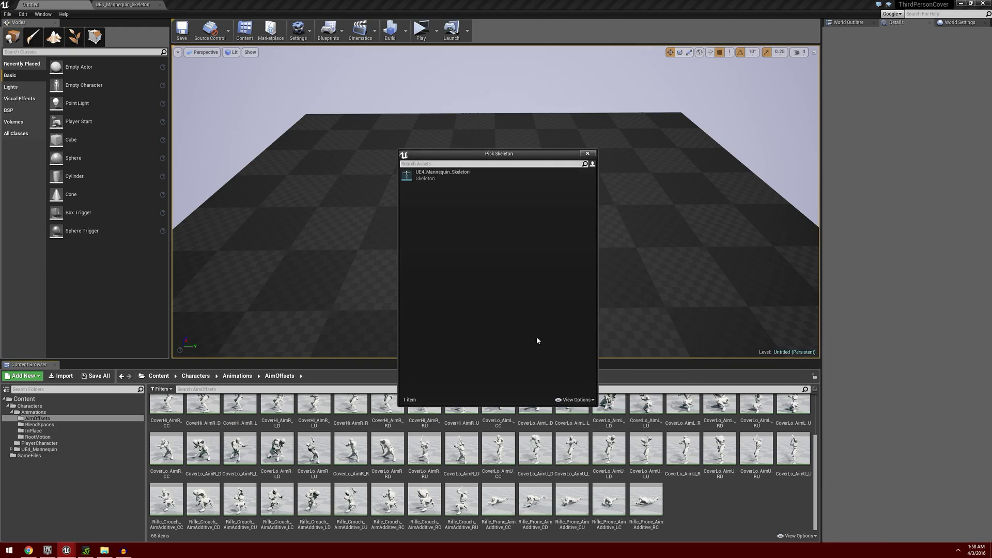
{"action": "left_click", "coordinate": [463, 176]}
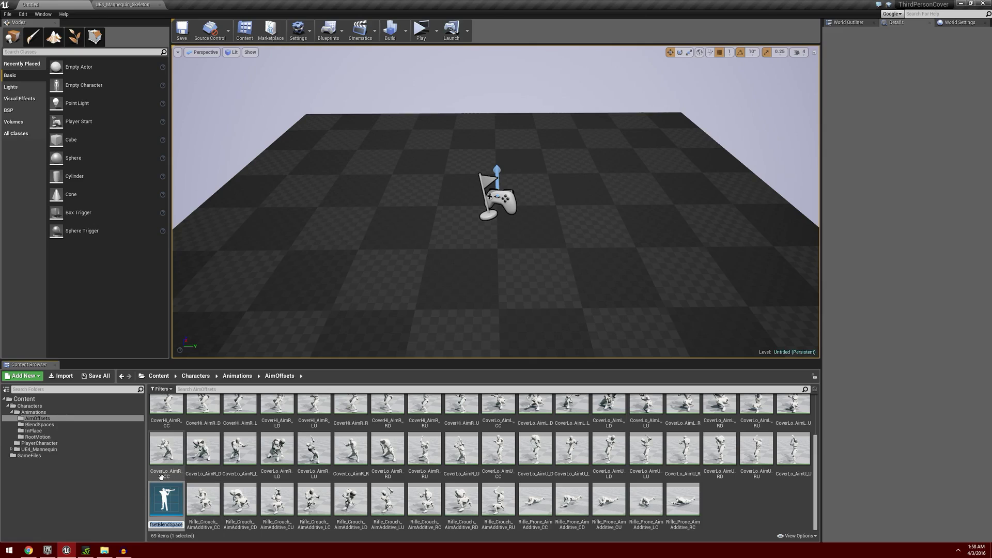
{"action": "type", "text": "Ril"}
{"action": "type", "text": "fle"}
{"action": "type", "text": "_Aim"}
{"action": "type", "text": "_Offset"}
{"action": "key", "text": "Return"}
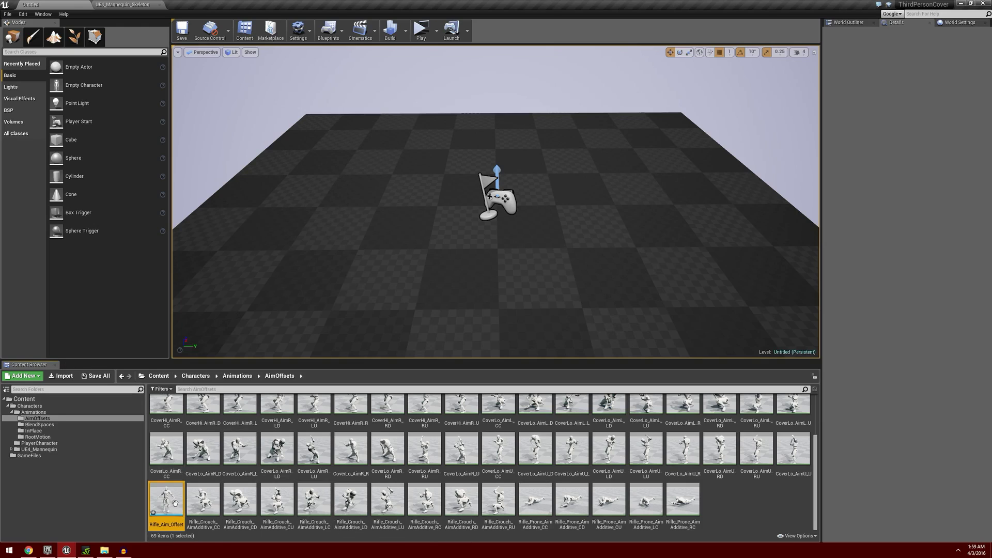
Open Rifle_Aim_Offset and pick Rifle_Idle as its Preview Base Pose.
{"action": "double_click", "coordinate": [173, 499]}
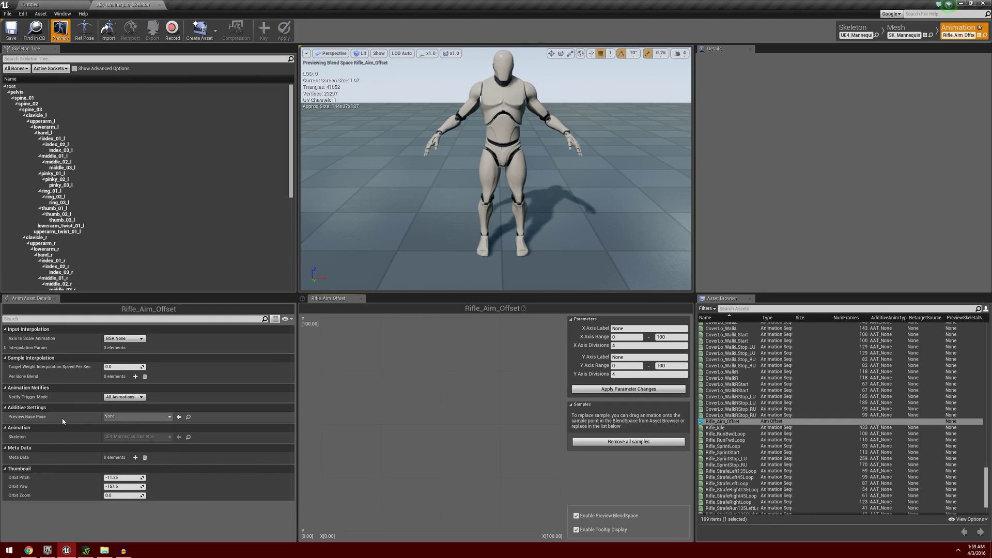
{"action": "left_click", "coordinate": [137, 416]}
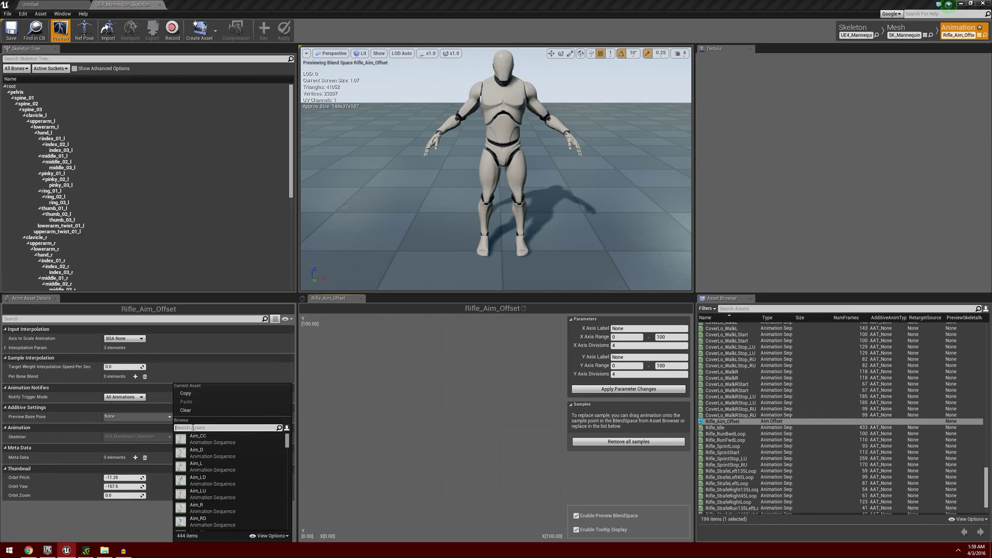
{"action": "type", "text": "rifle_"}
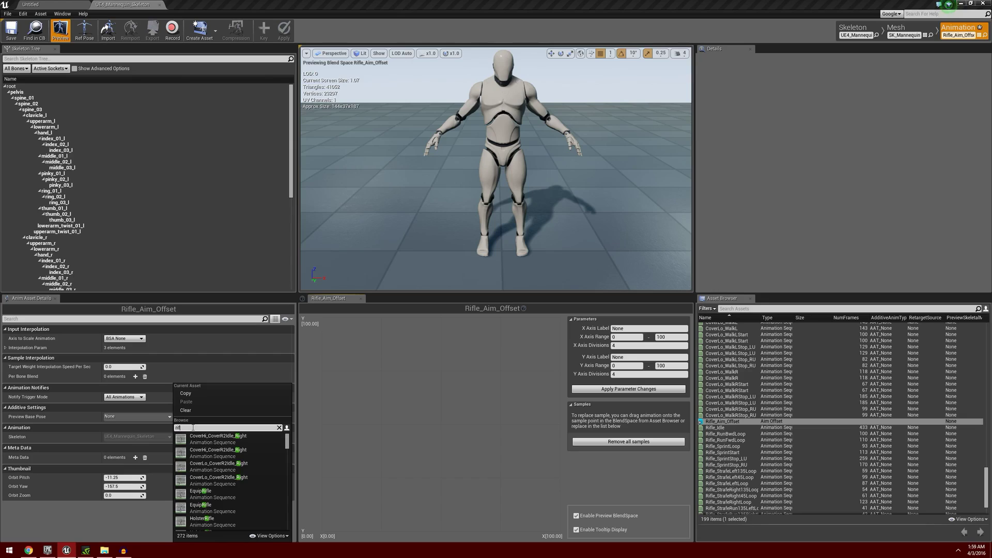
{"action": "type", "text": "idl"}
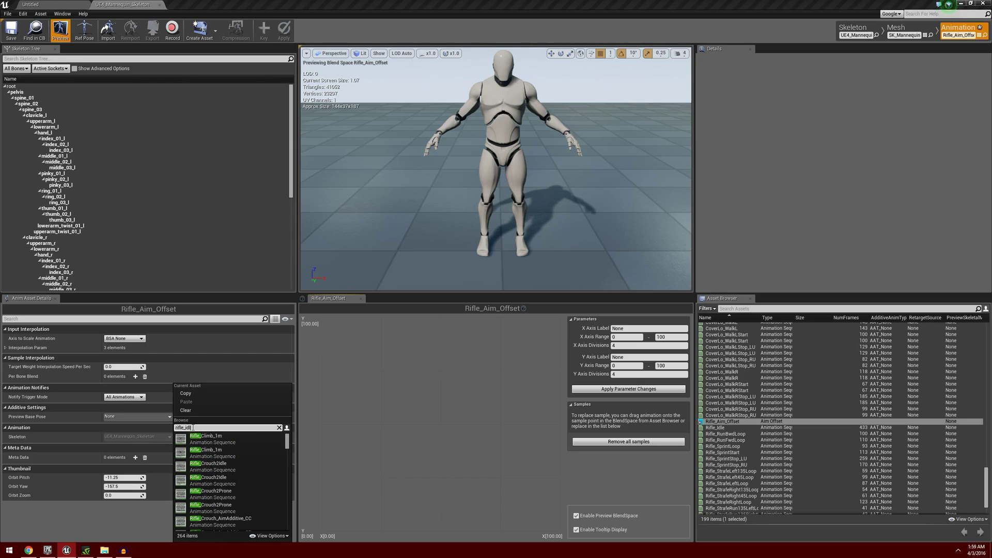
{"action": "type", "text": "e"}
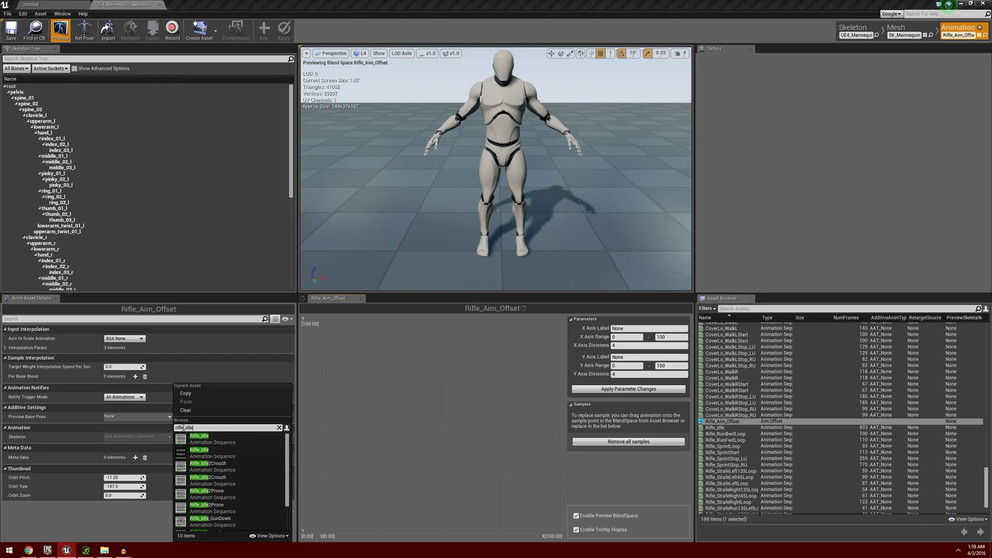
{"action": "left_click", "coordinate": [227, 439]}
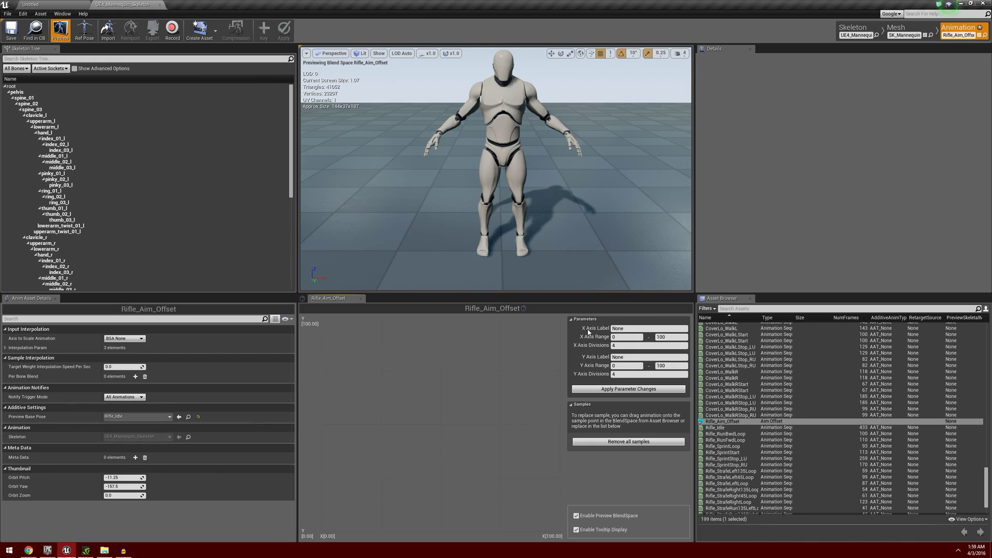
Label the X axis PlayerAimYaw with a range of -90 to 90.
{"action": "left_click", "coordinate": [628, 330]}
{"action": "type", "text": "PlayerAimYaw"}
{"action": "key", "text": "Tab"}
{"action": "type", "text": "-90"}
{"action": "key", "text": "Tab"}
{"action": "type", "text": "90"}
Label the Y axis PlayerAimPitch, range -90 to 90, and apply the parameter changes.
{"action": "left_click", "coordinate": [610, 357]}
{"action": "type", "text": "PlayerAimPitch"}
{"action": "left_click", "coordinate": [613, 366]}
{"action": "key", "text": "Tab"}
{"action": "type", "text": "90"}
{"action": "left_click", "coordinate": [634, 390]}
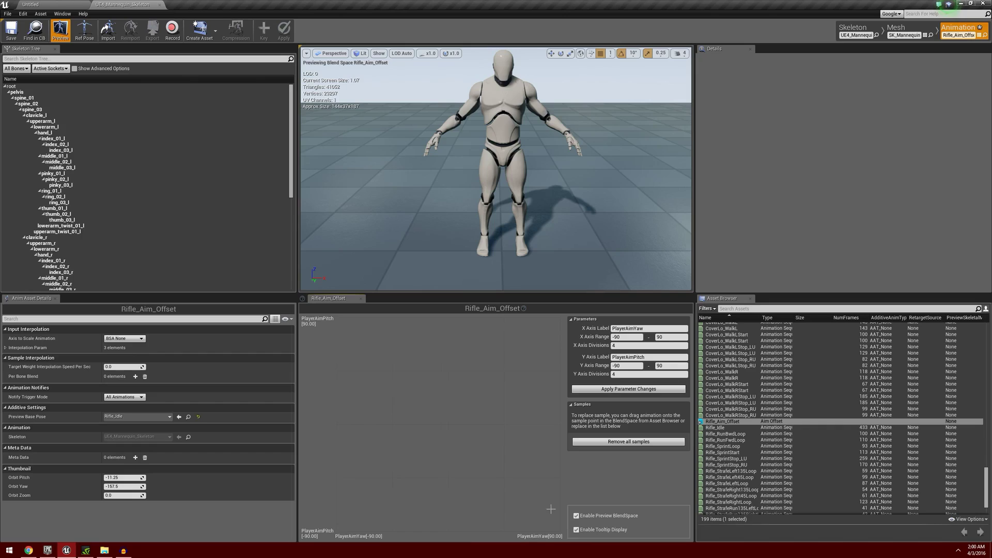